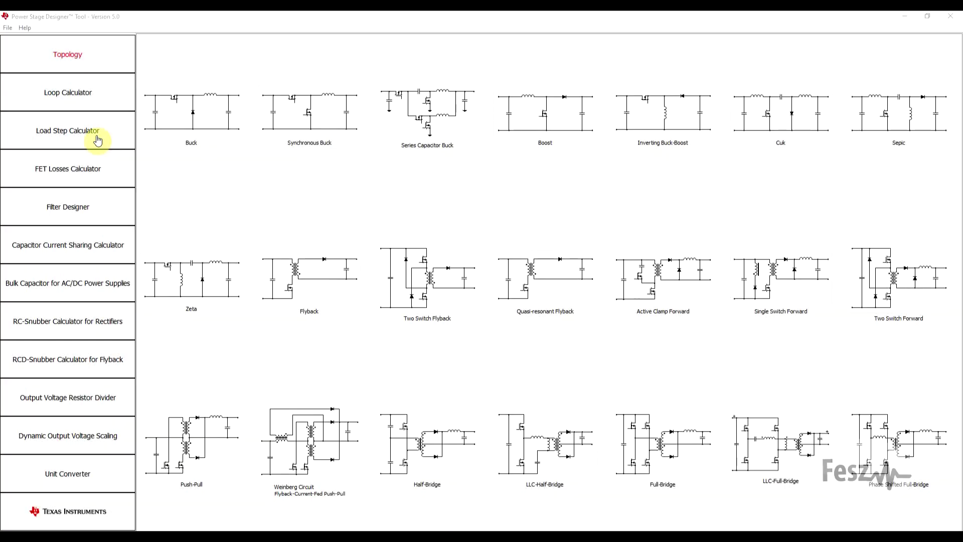
Step: Browse the FET Losses, Capacitor Current Sharing and Filter Designer pages, ending on FET Losses Calculator
left_click(95, 168)
left_click(85, 255)
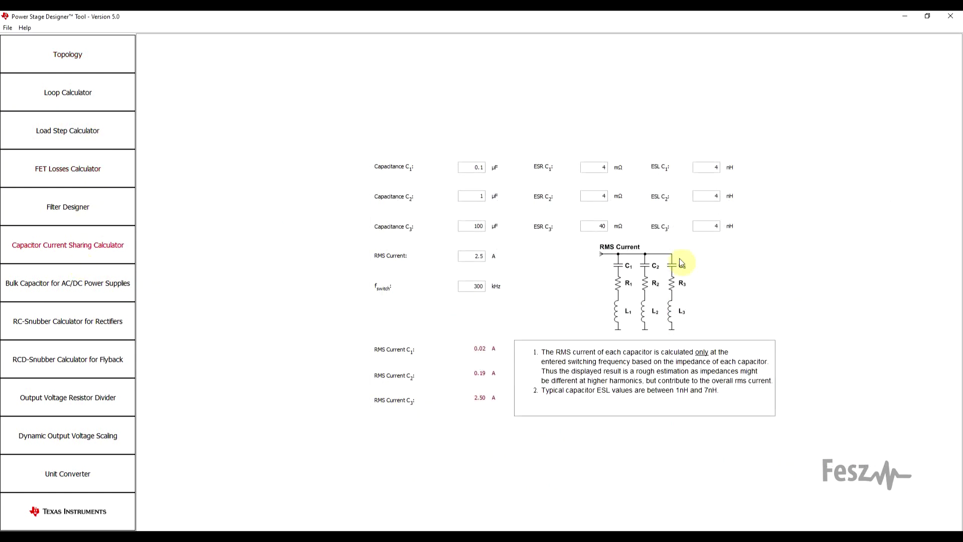
left_click(91, 207)
left_click(94, 178)
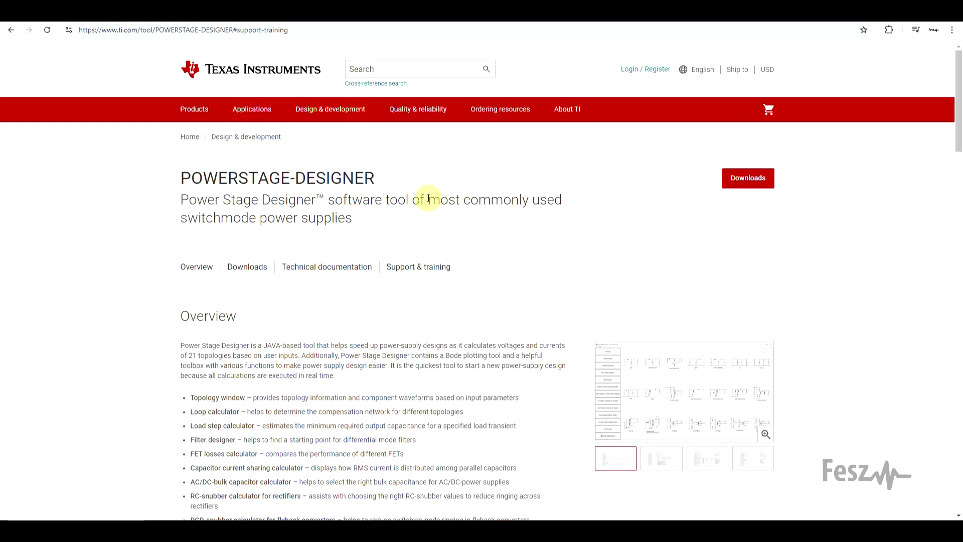
left_click(759, 182)
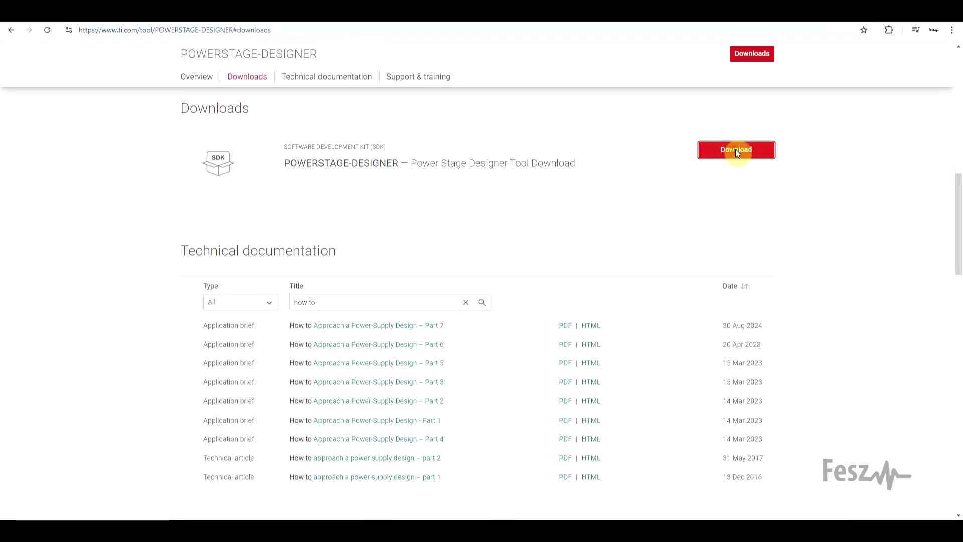
left_click(736, 151)
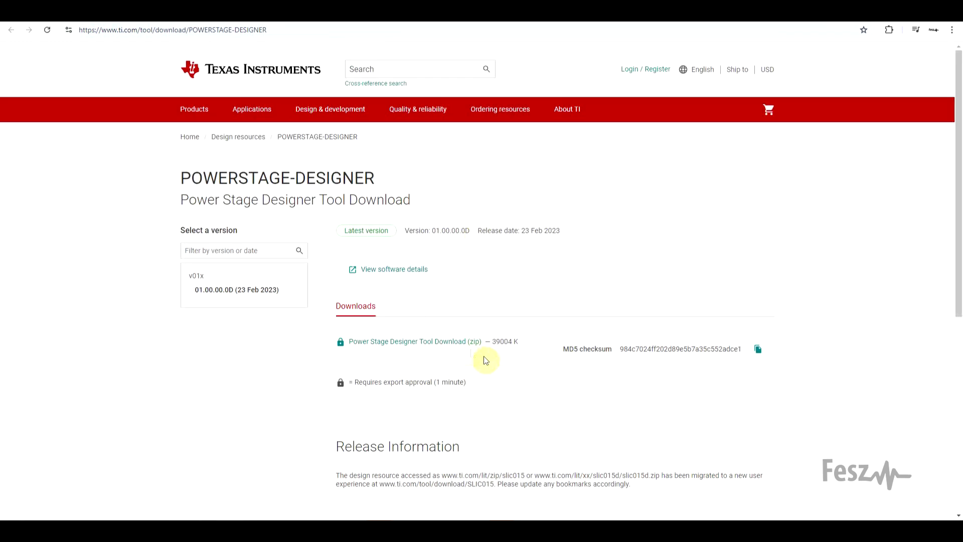
left_click(462, 346)
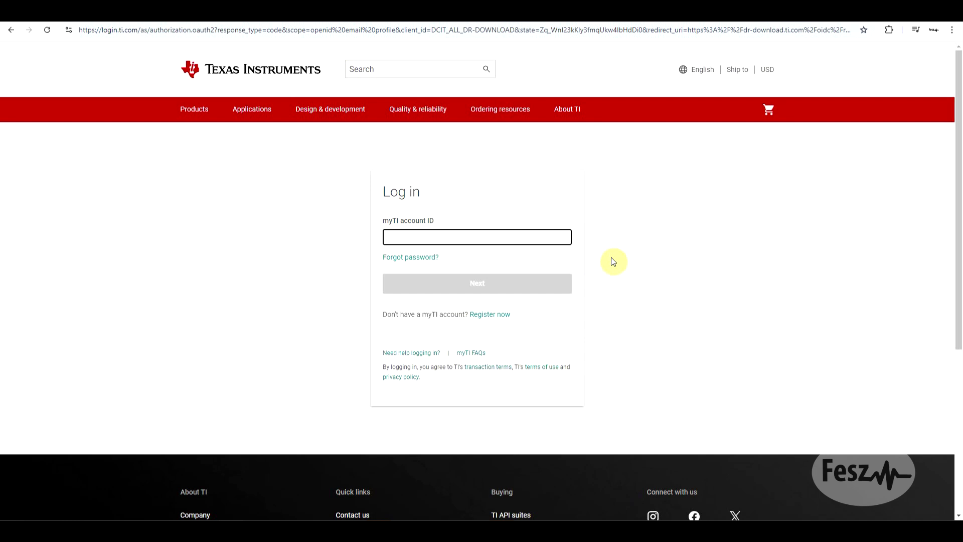
key("alt+Left")
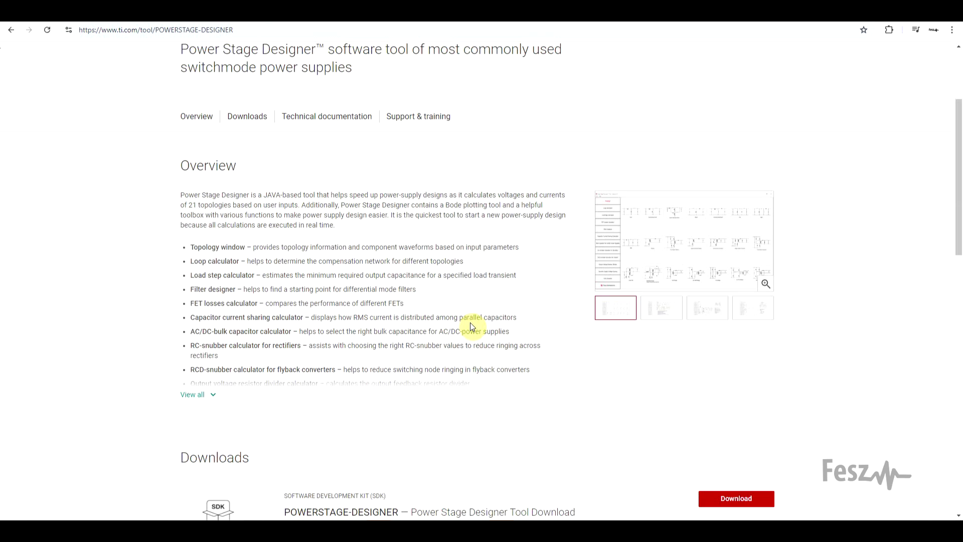
scroll(550, 342, "up", 2)
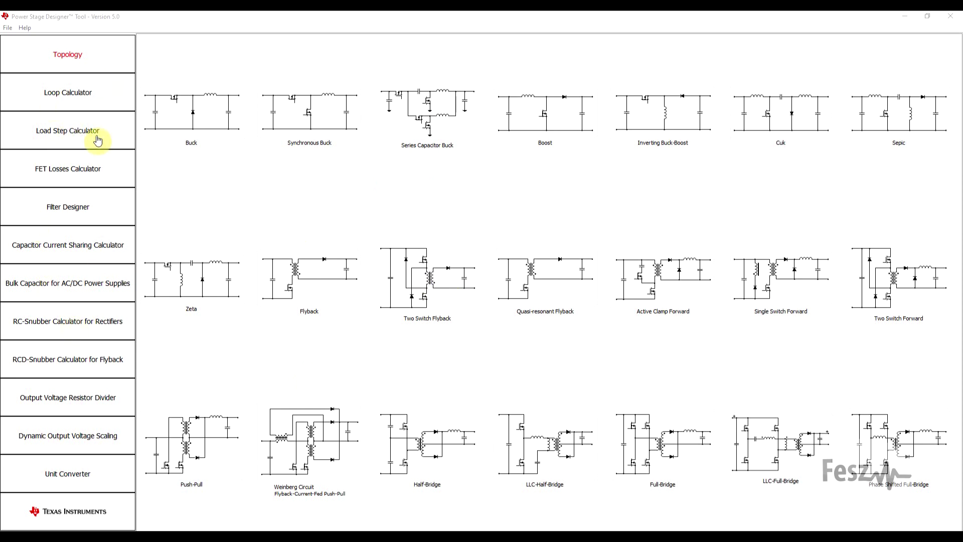
left_click(96, 180)
left_click(81, 262)
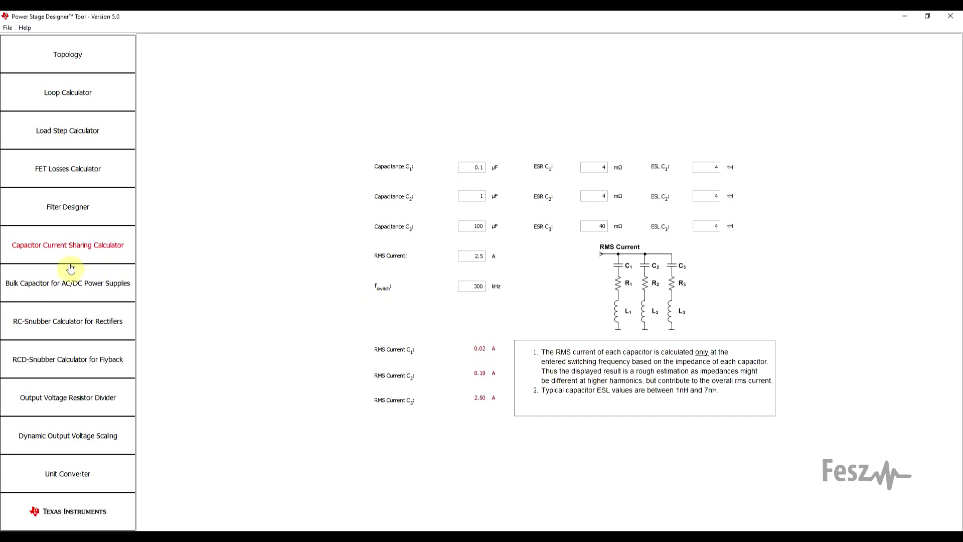
left_click(97, 210)
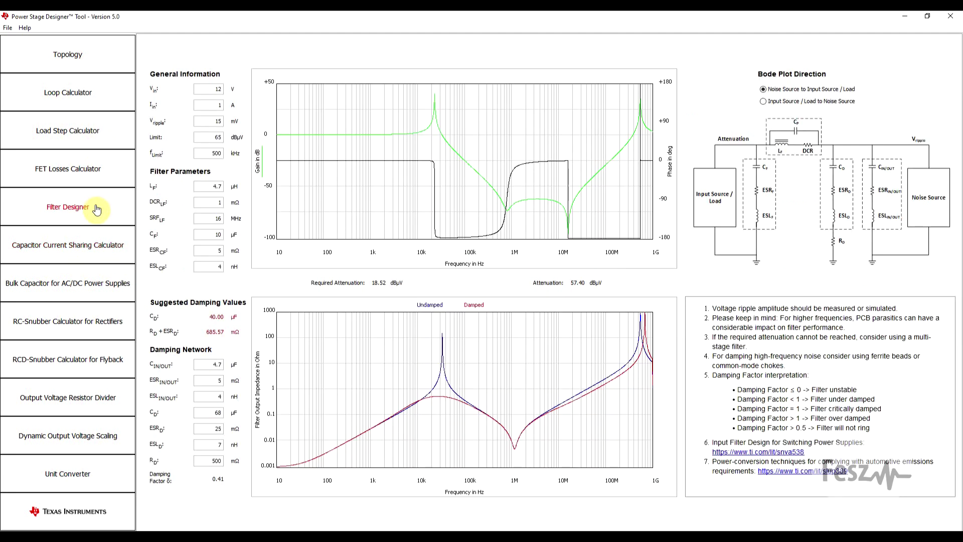
left_click(94, 176)
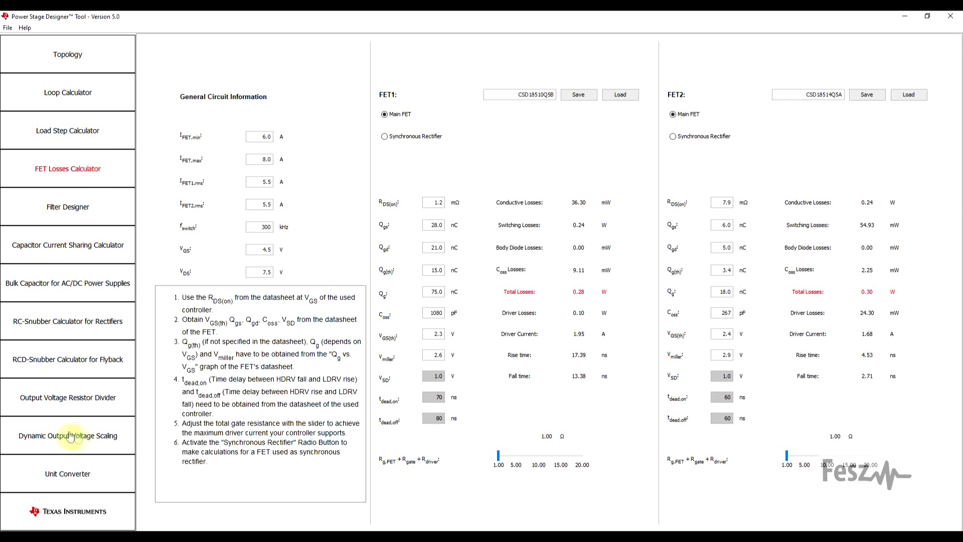
left_click(75, 64)
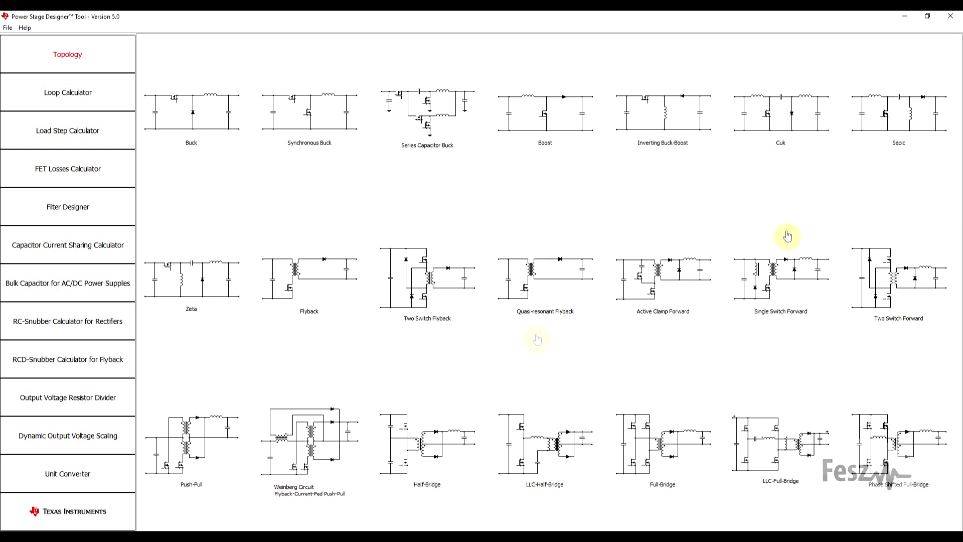
Step: Open the Zeta converter design and display the voltage and current graph for inductor L1
left_click(196, 282)
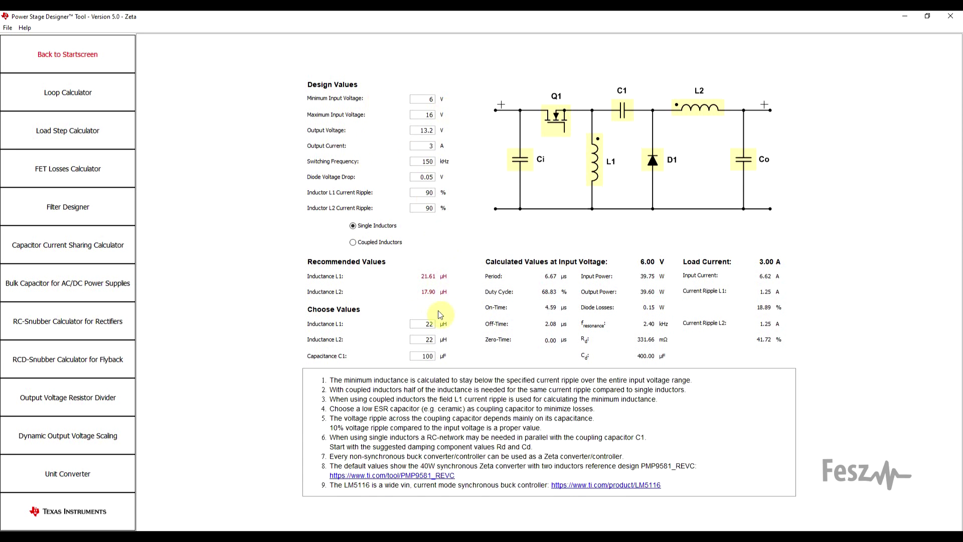
mouse_move(418, 340)
left_click(595, 170)
Step: On the L1 graph, set input voltage to 12.70 V and load current to 1.10 A, then close it
left_click_drag(268, 17, 355, 84)
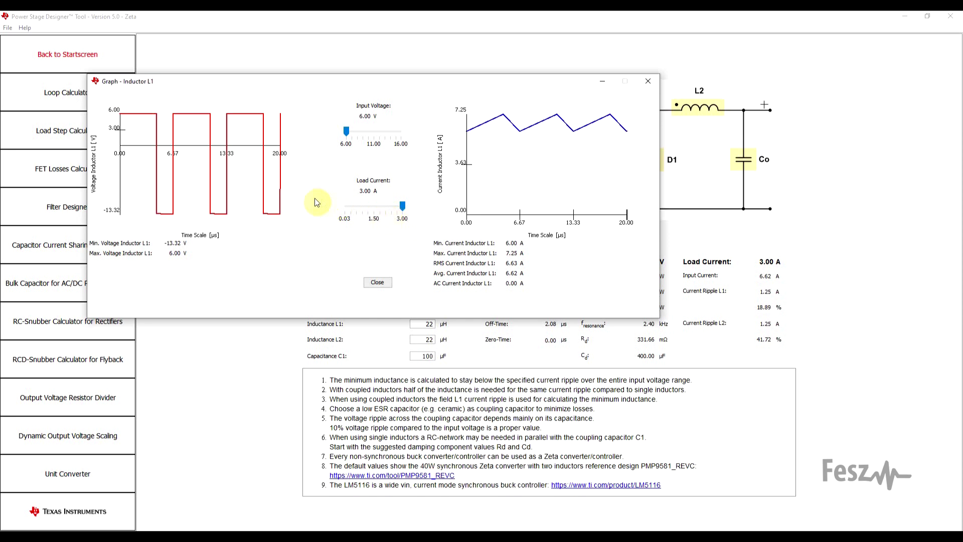
left_click_drag(347, 130, 384, 136)
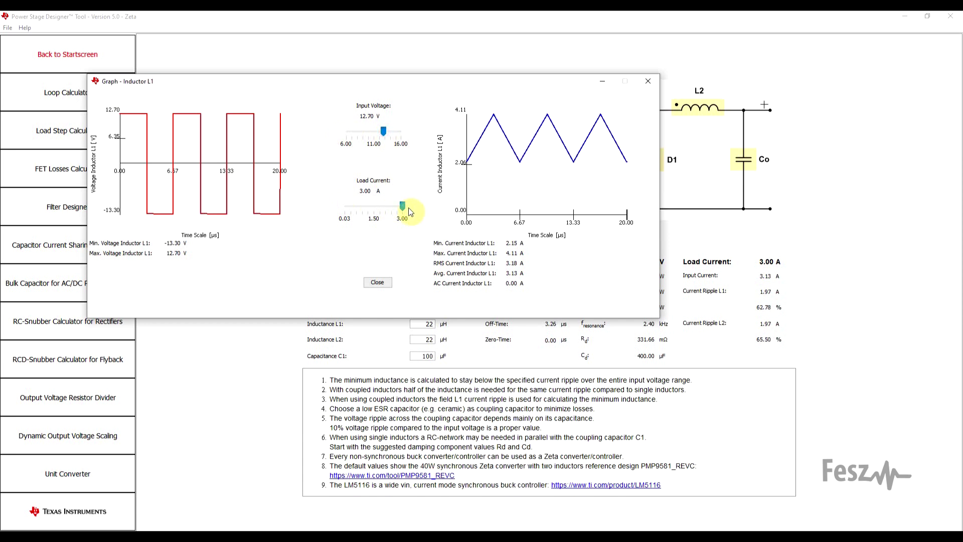
left_click_drag(403, 207, 369, 212)
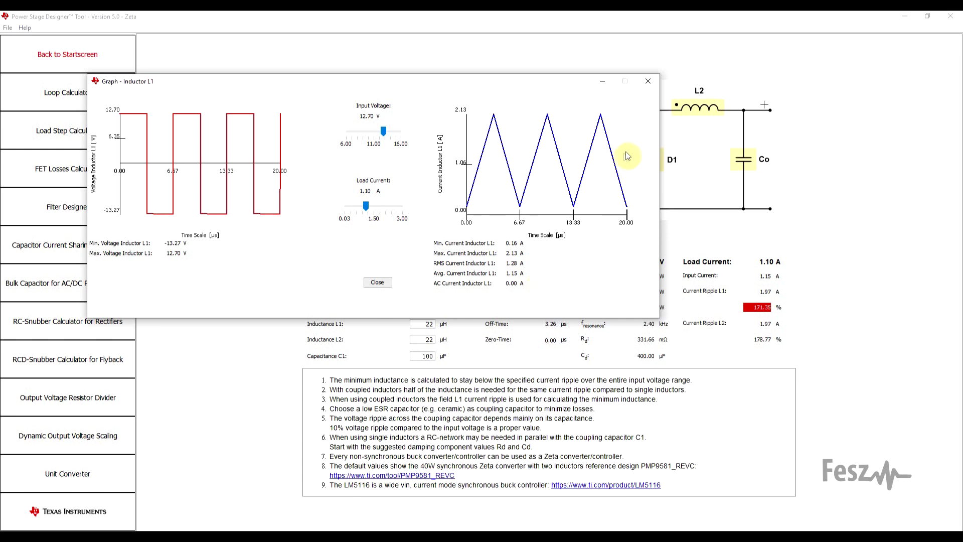
left_click(610, 81)
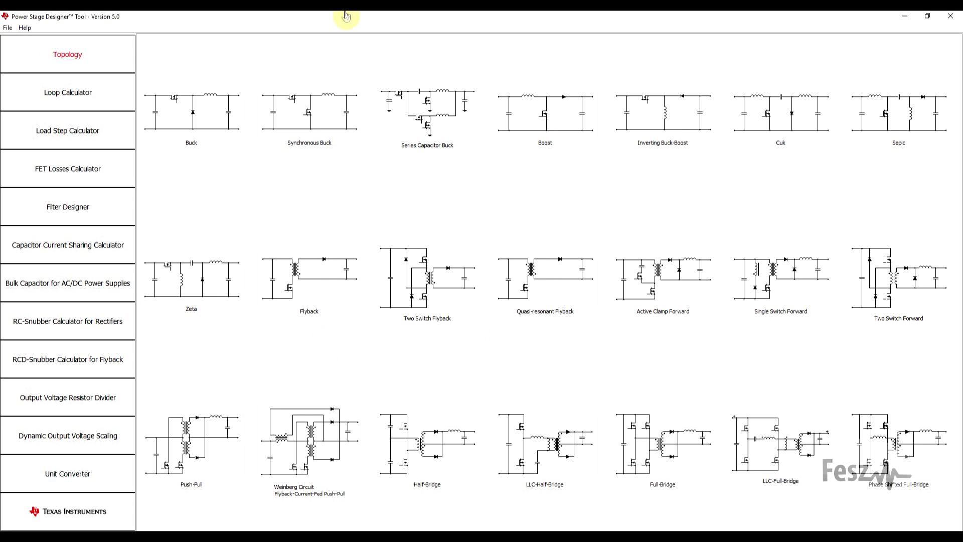
Step: Read through the quick-start How-to guide, then open the User's Guide PDF from Help
left_click(24, 28)
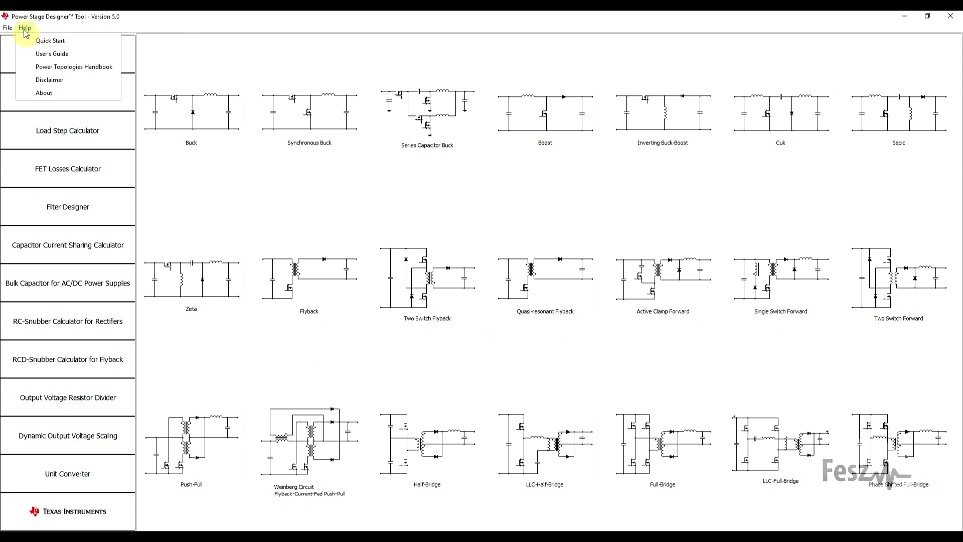
left_click(61, 41)
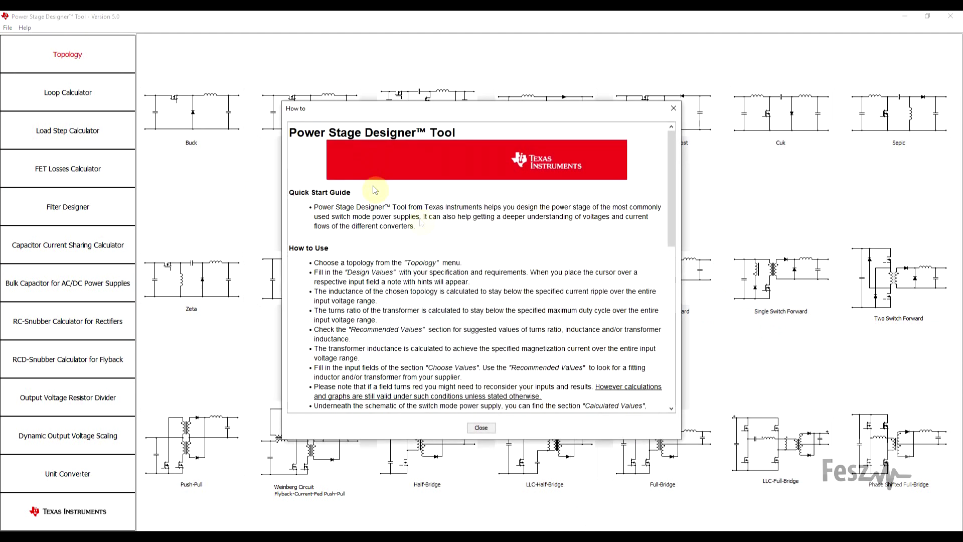
scroll(429, 234, "down", 14)
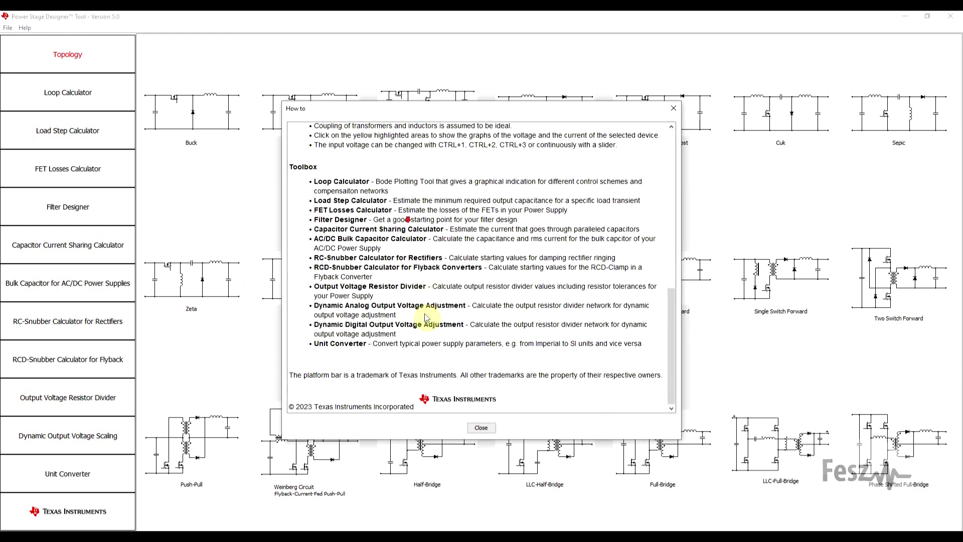
left_click(25, 27)
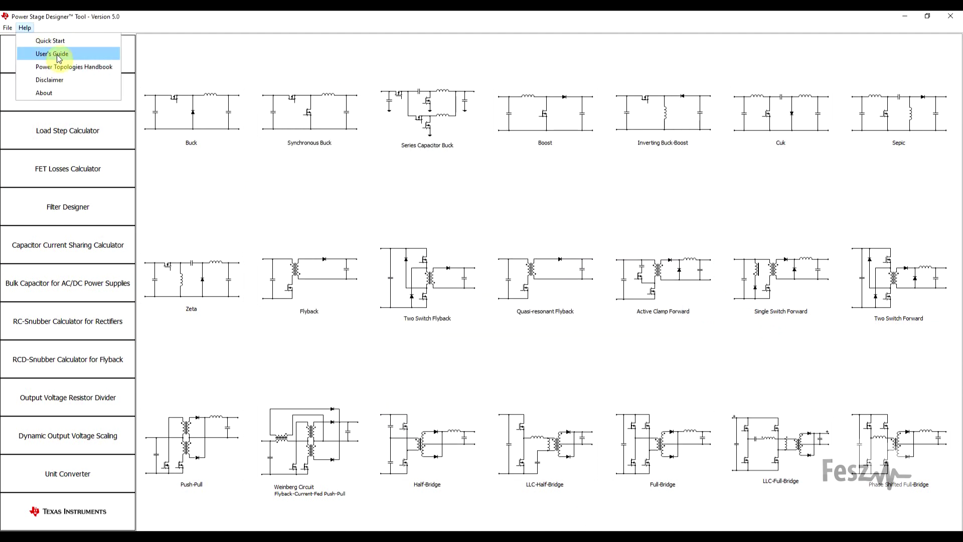
left_click(57, 54)
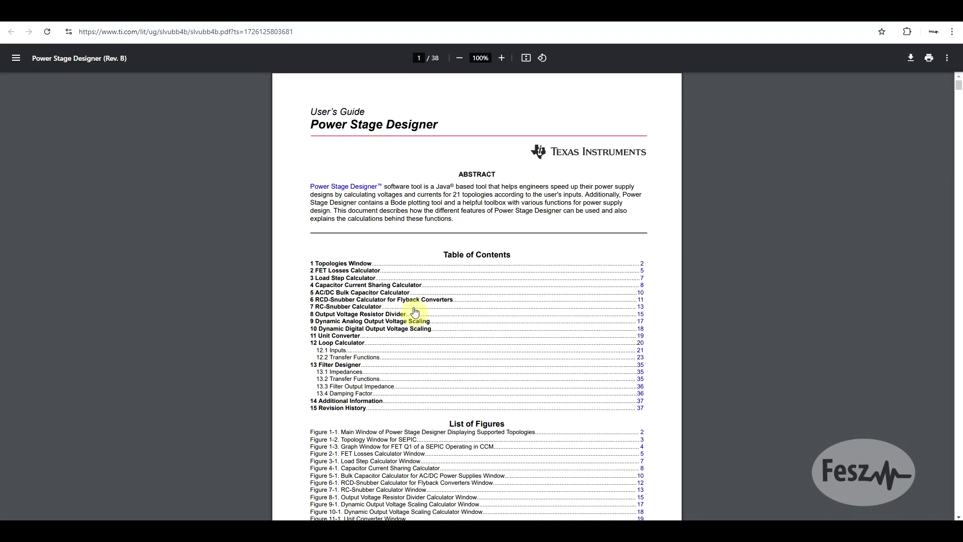
Step: Scroll through the pages of the Power Stage Designer User's Guide PDF
scroll(489, 316, "down", 20)
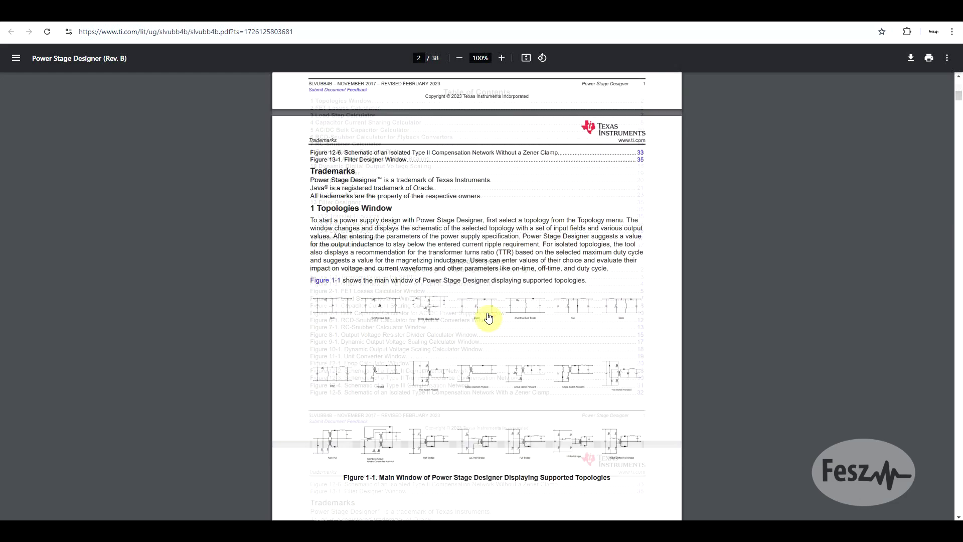
scroll(489, 317, "down", 14)
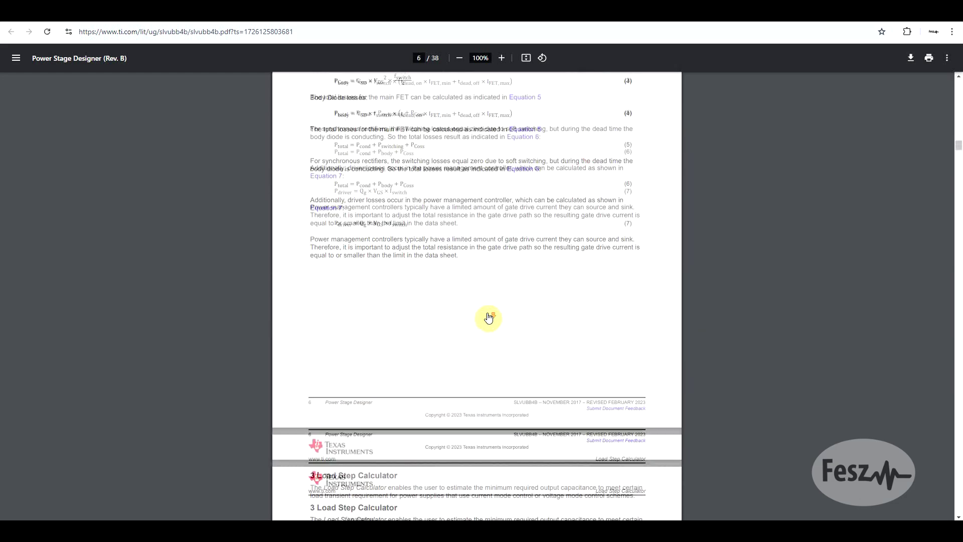
scroll(423, 393, "down", 20)
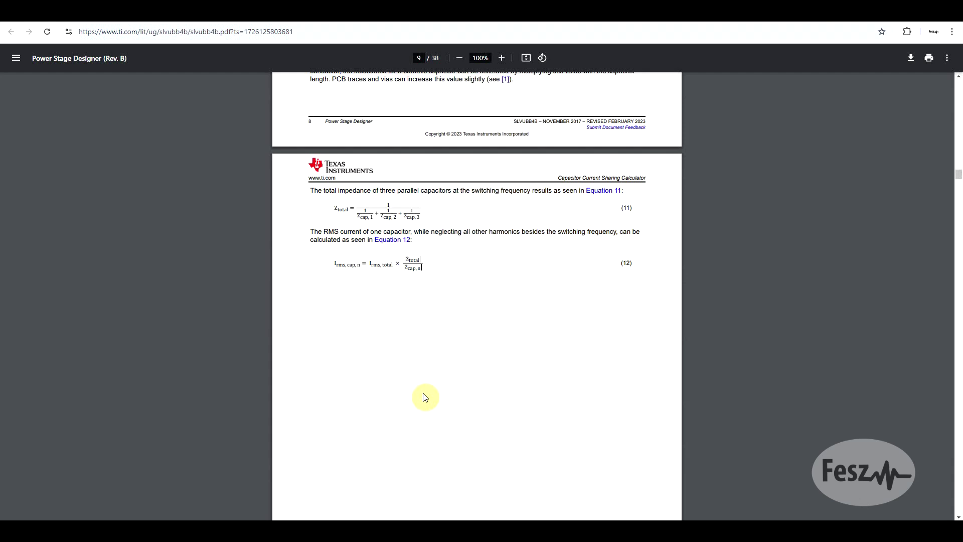
scroll(424, 397, "down", 8)
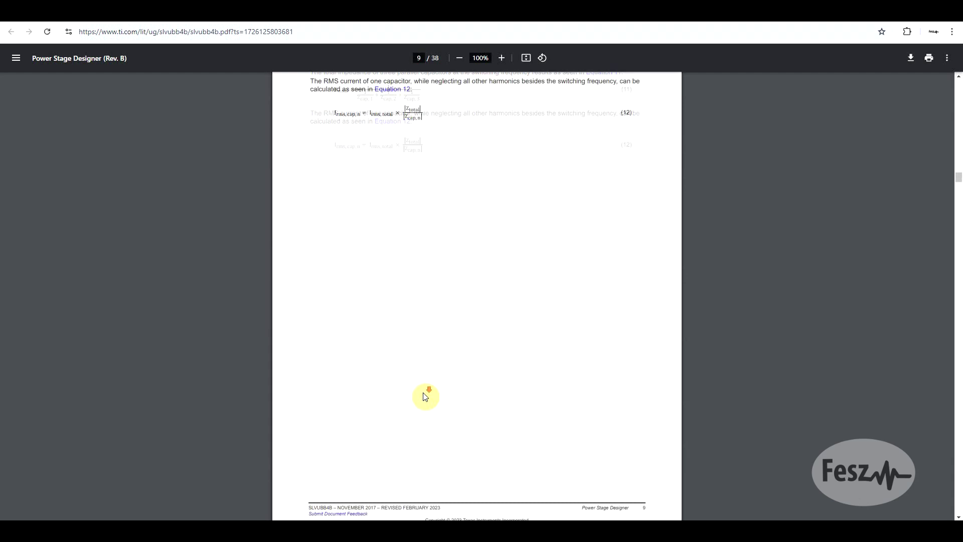
scroll(424, 397, "down", 3)
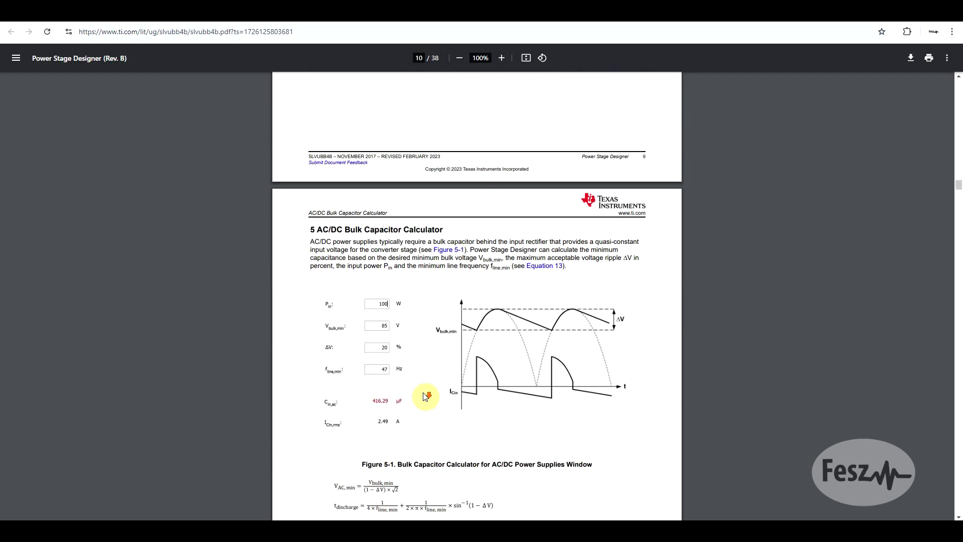
scroll(423, 396, "down", 7)
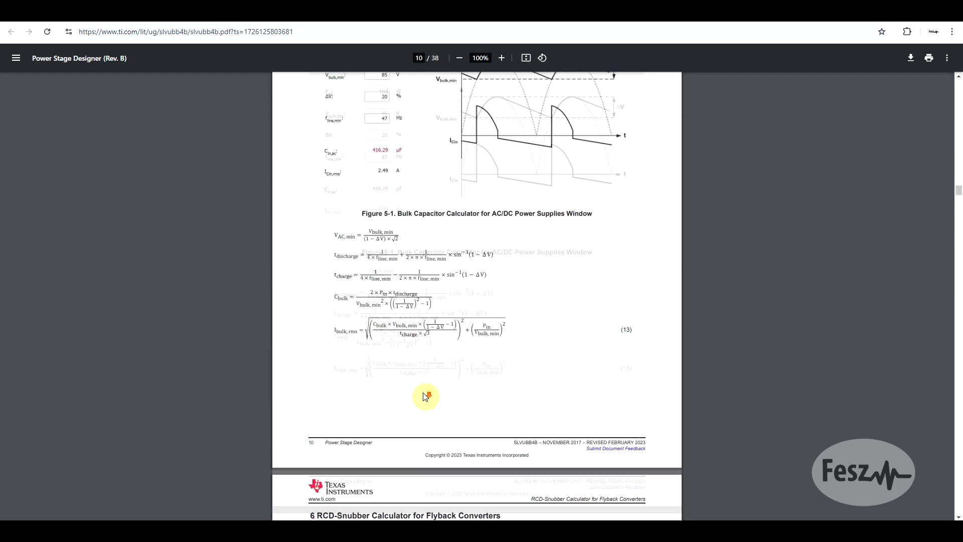
scroll(424, 396, "down", 1)
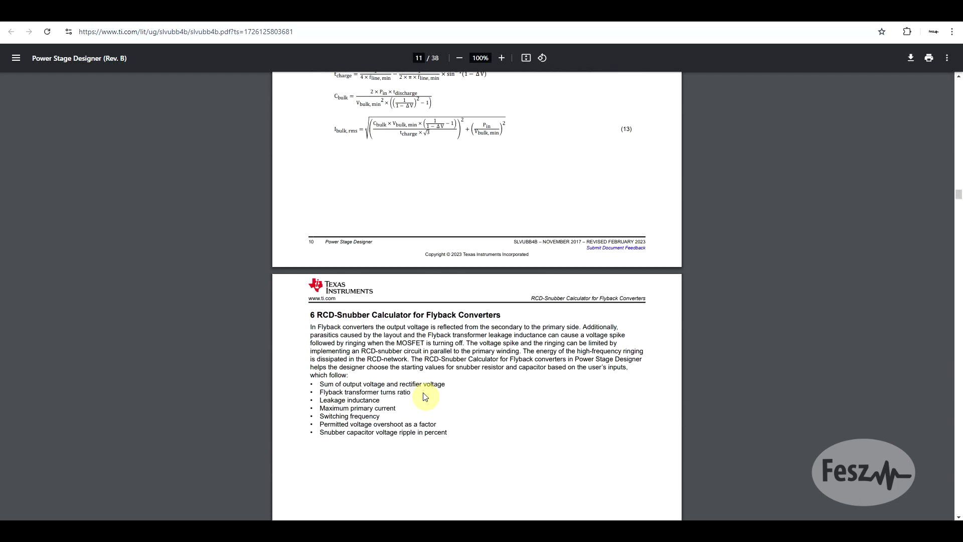
scroll(425, 396, "down", 2)
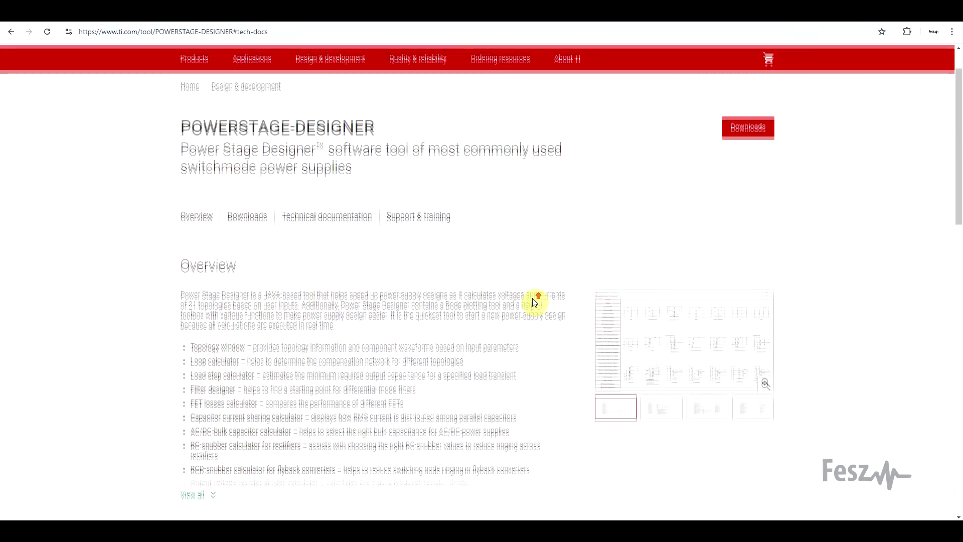
scroll(535, 302, "up", 1)
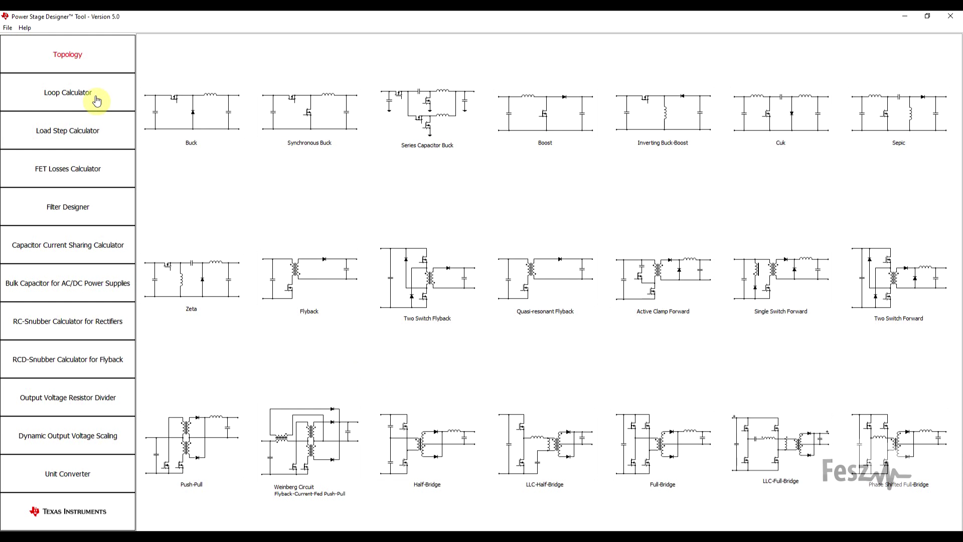
Step: Open the Loop Calculator showing the VMC Buck Type III compensation Bode plot
left_click(97, 101)
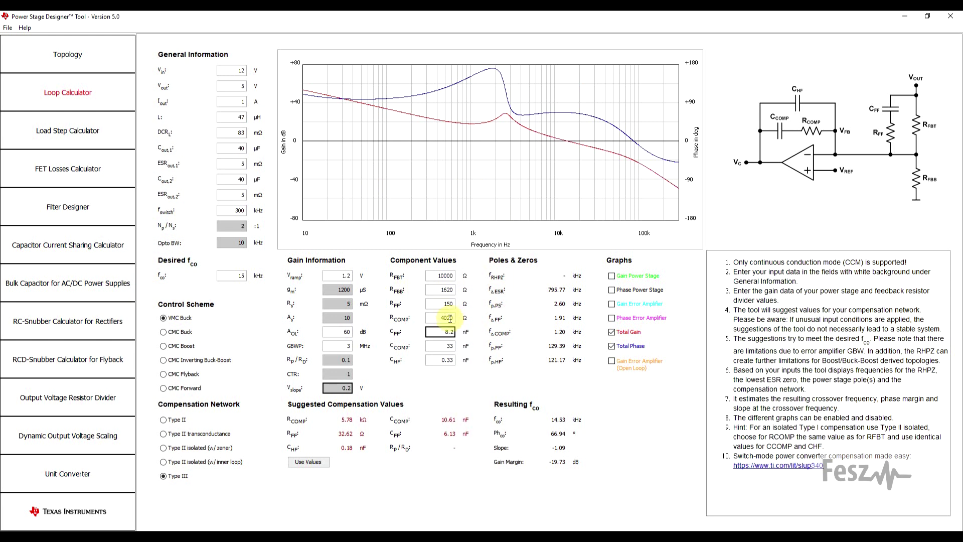
Step: Change R_FBB from 1620 to 162 Ω and R_FF to 1500 Ω
left_click(454, 290)
key("BackSpace")
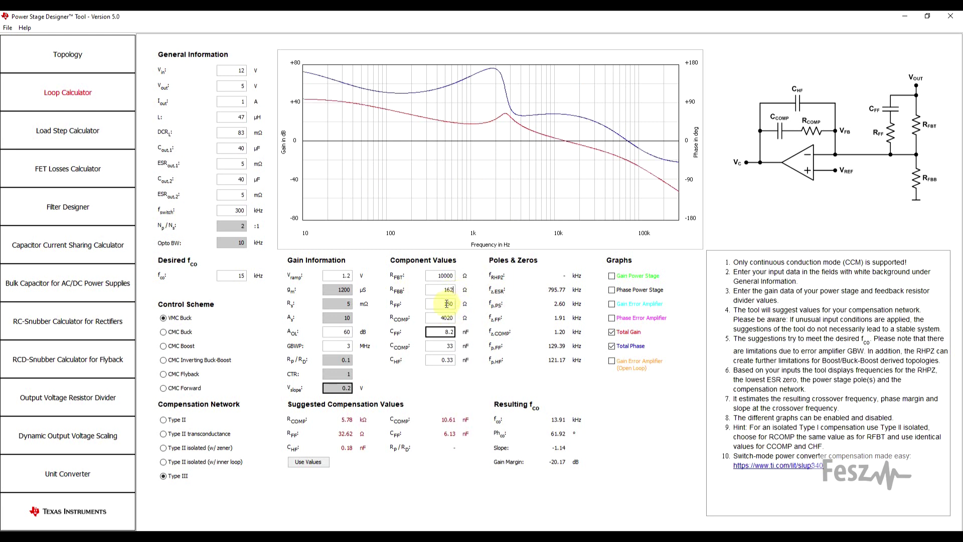
left_click(453, 305)
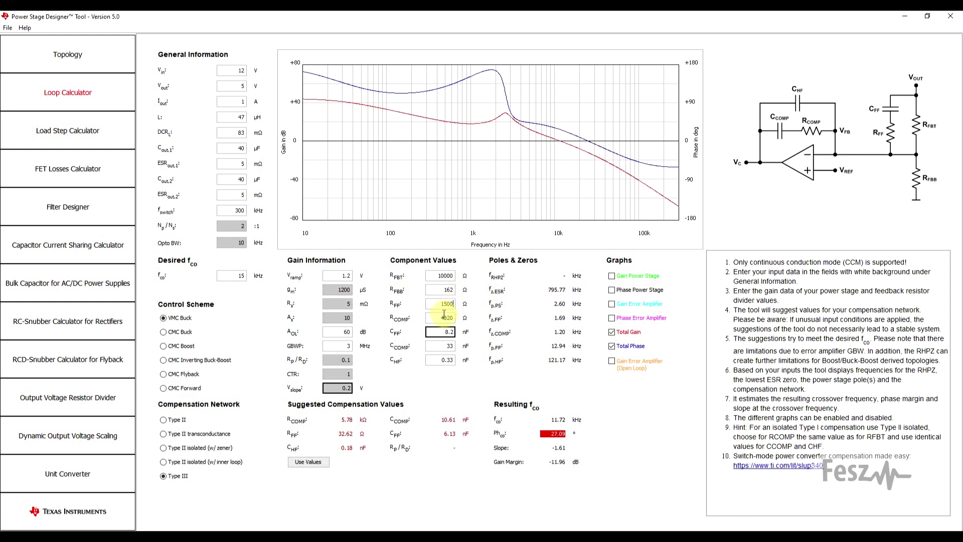
type("0")
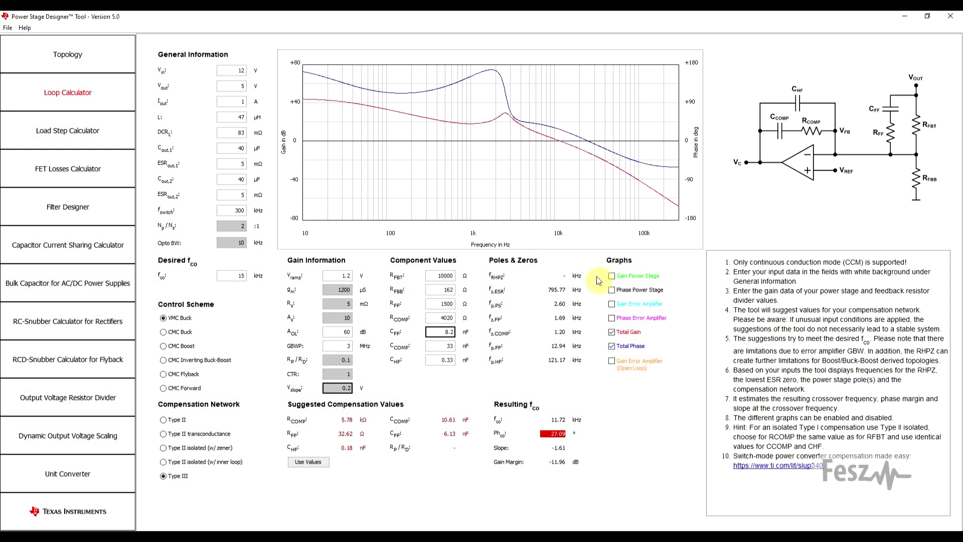
left_click(612, 332)
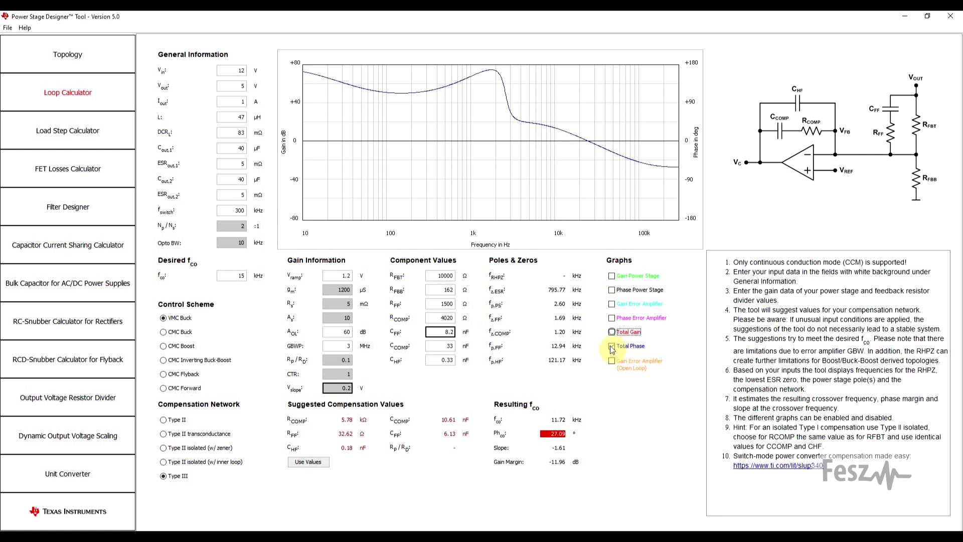
left_click(612, 346)
left_click(612, 276)
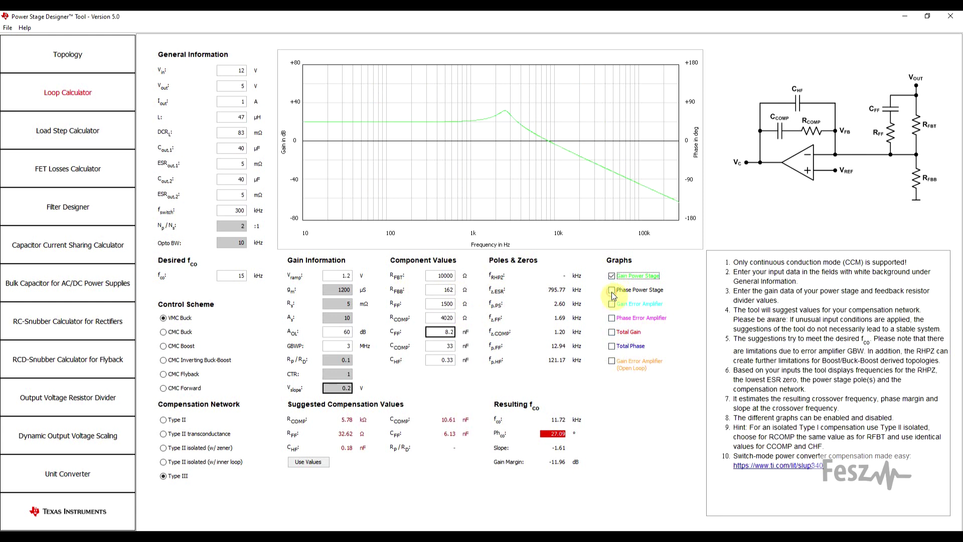
left_click(612, 291)
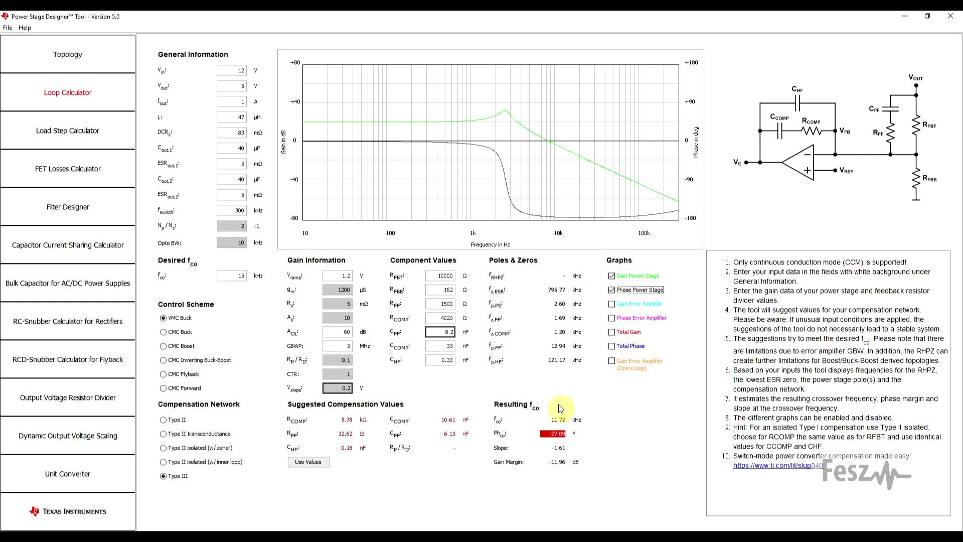
left_click(612, 332)
left_click(611, 346)
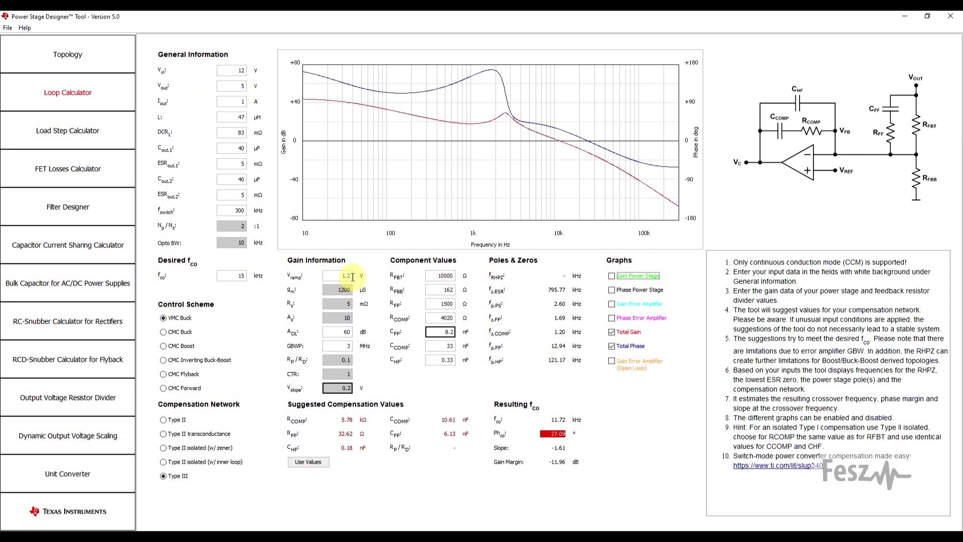
Step: Set the error amplifier's AOL to 50 dB and GBWP to 1 MHz, then open the Load Step Calculator
left_click(345, 329)
type("50")
left_click(349, 345)
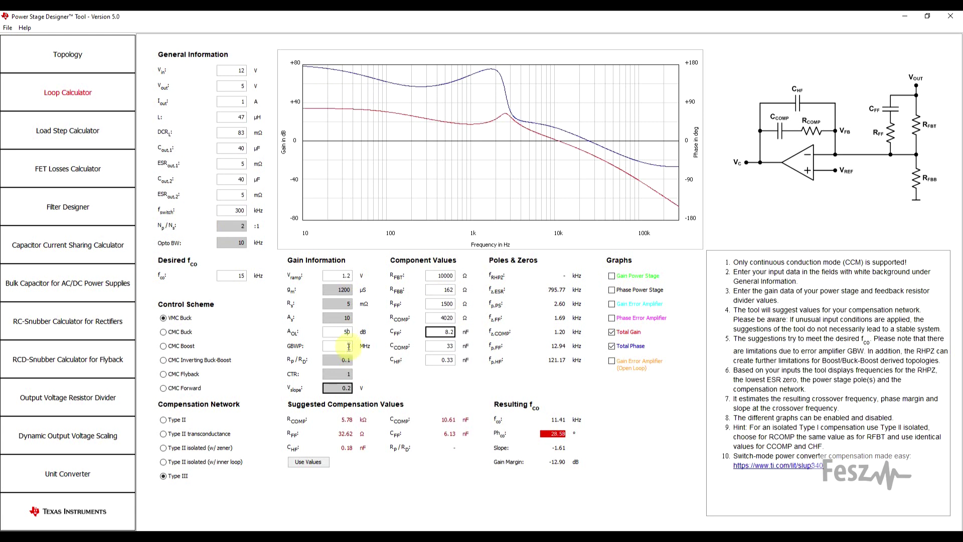
type("1")
left_click(344, 328)
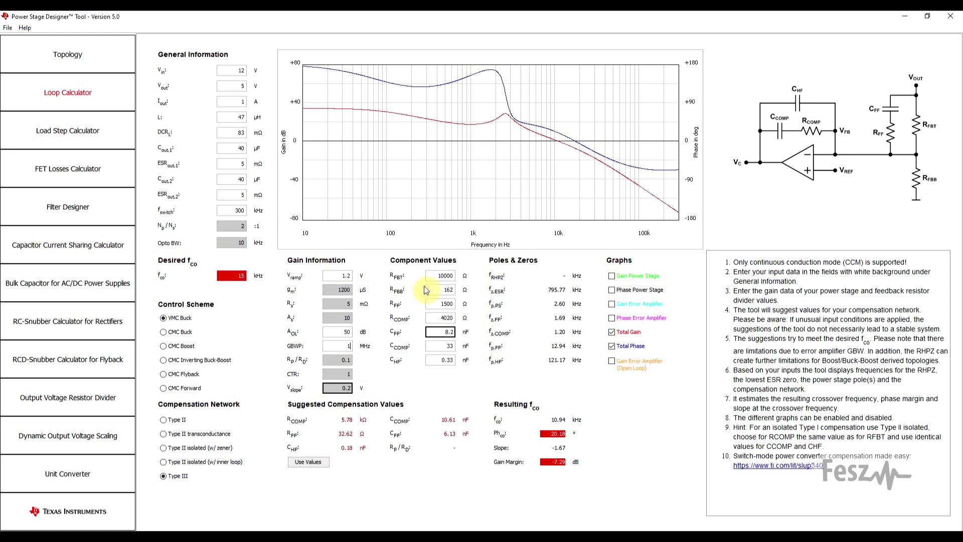
left_click(80, 134)
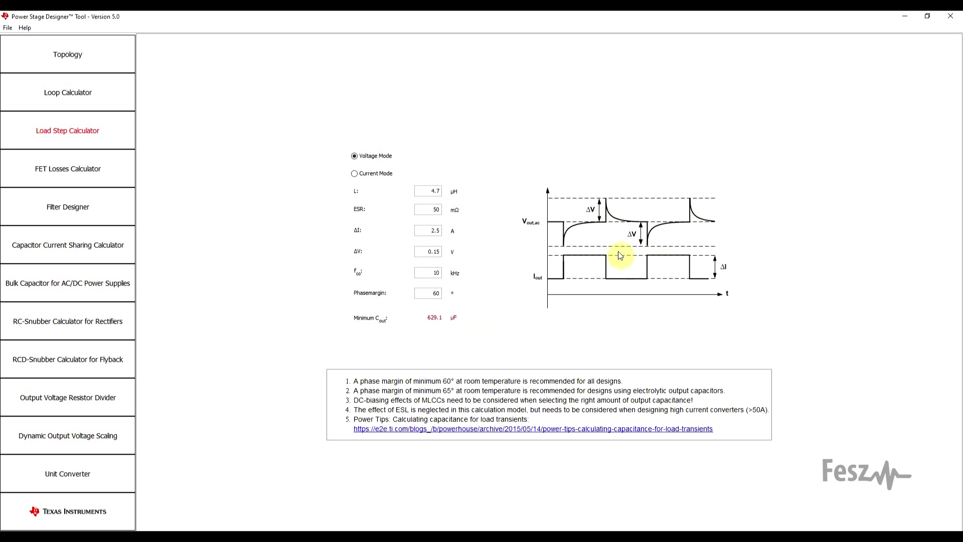
Step: Open the FET Losses Calculator to view FET1 and FET2 loss results
left_click(73, 168)
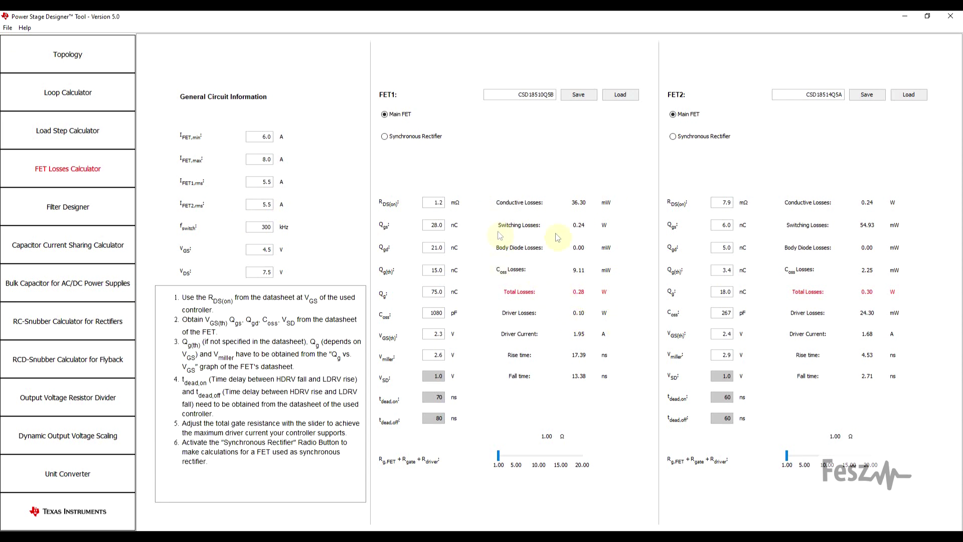
Step: Calculate FET2 as a synchronous rectifier (0.49 W total losses), then open the Filter Designer
left_click(674, 139)
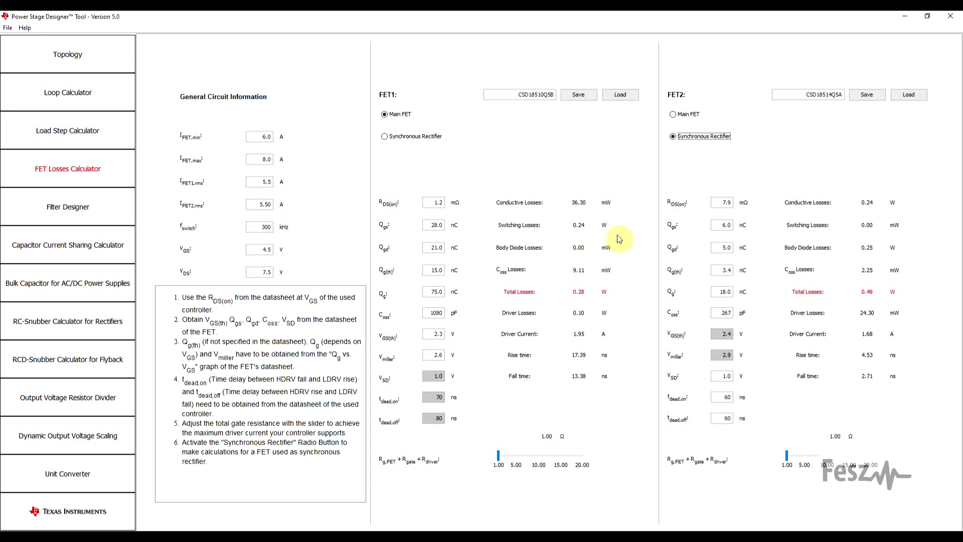
left_click(118, 204)
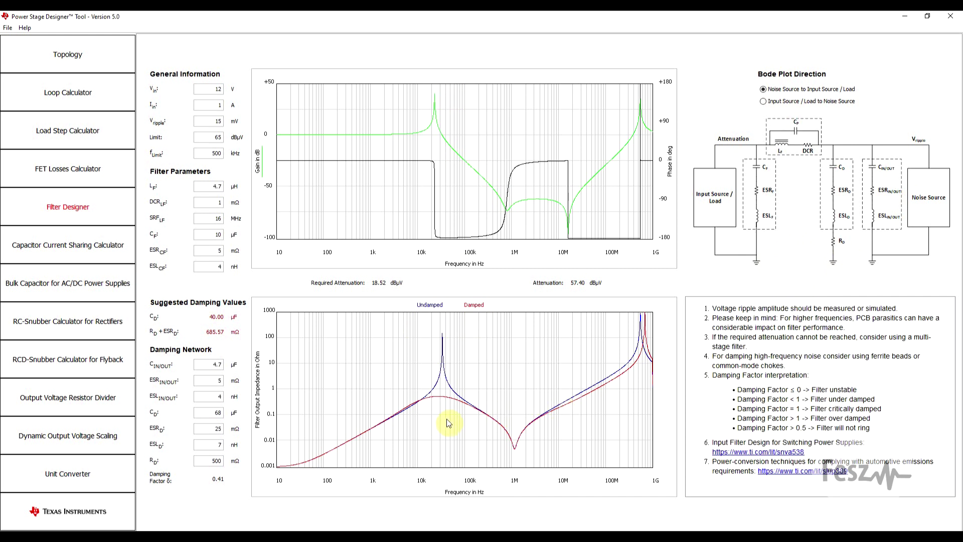
Step: Open the Capacitor Current Sharing Calculator, which splits 2.5 A at 300 kHz into 0.02, 0.19 and 2.50 A
left_click(112, 266)
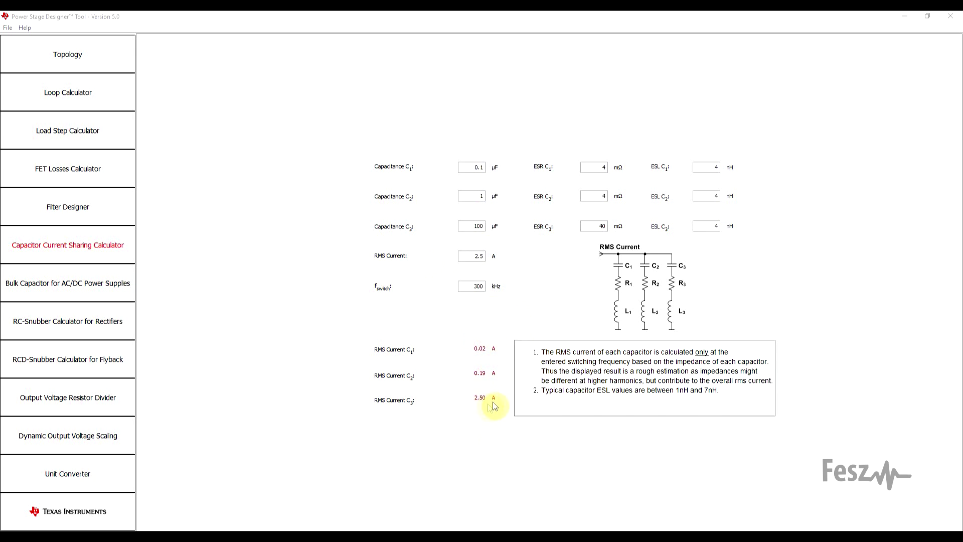
Step: Set C2 ESL to 40 nH, then show the Bulk Capacitor for AC/DC Power Supplies page (416.29 µF minimum)
left_click(717, 196)
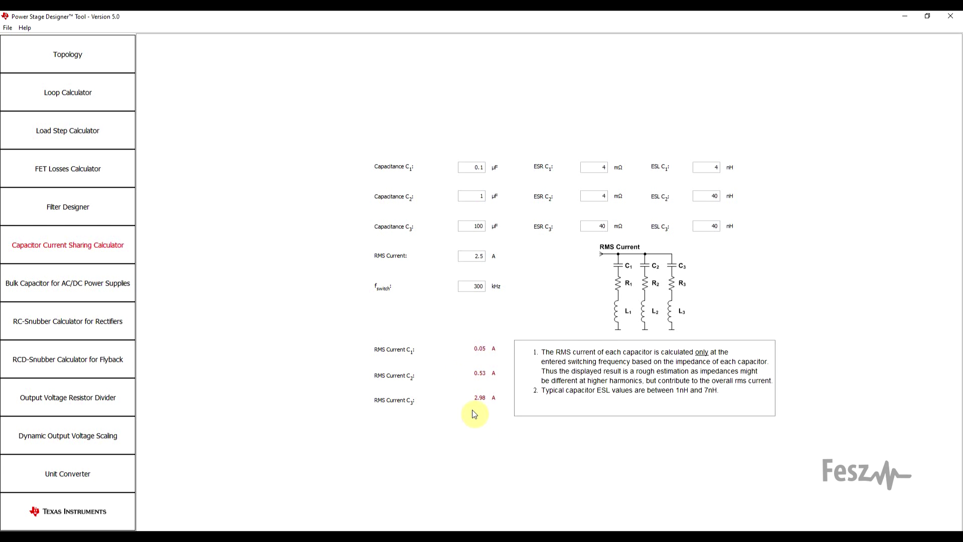
left_click(94, 290)
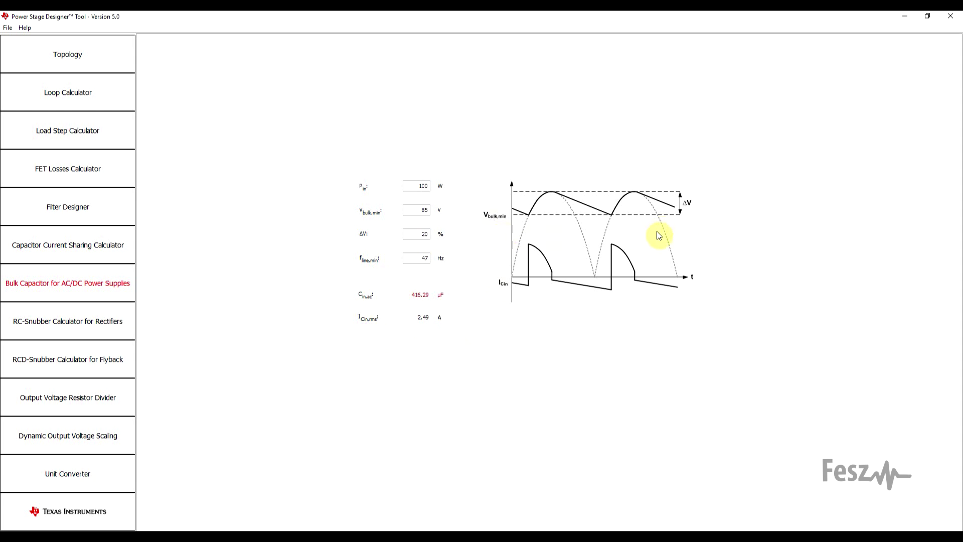
Step: Show the RC-Snubber Calculator for Rectifiers, proposing a 129.31 Ω resistor and 192.31 pF capacitor
left_click(51, 326)
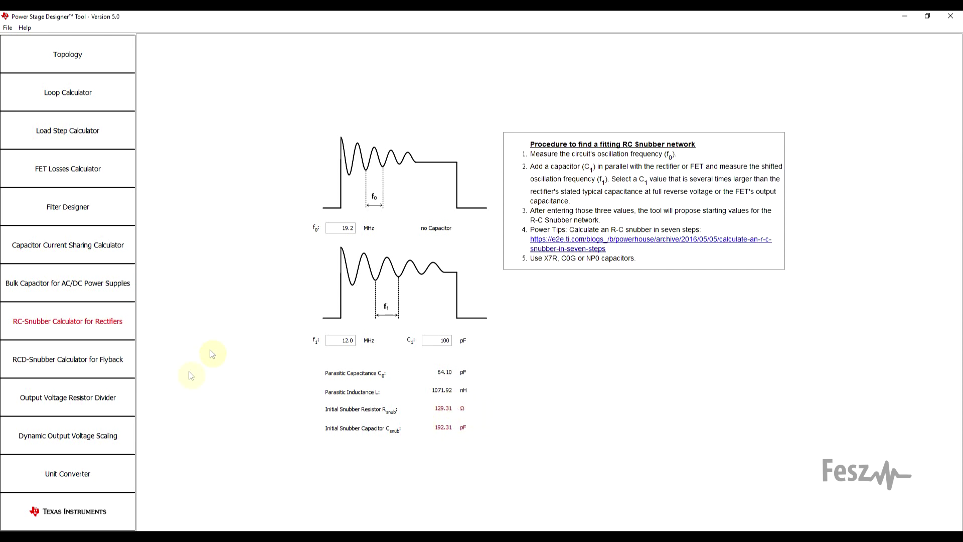
Step: View the RCD-Snubber Calculator for Flyback (537.63 Ω, 93.00 nF), then the Output Voltage Resistor Divider
left_click(23, 365)
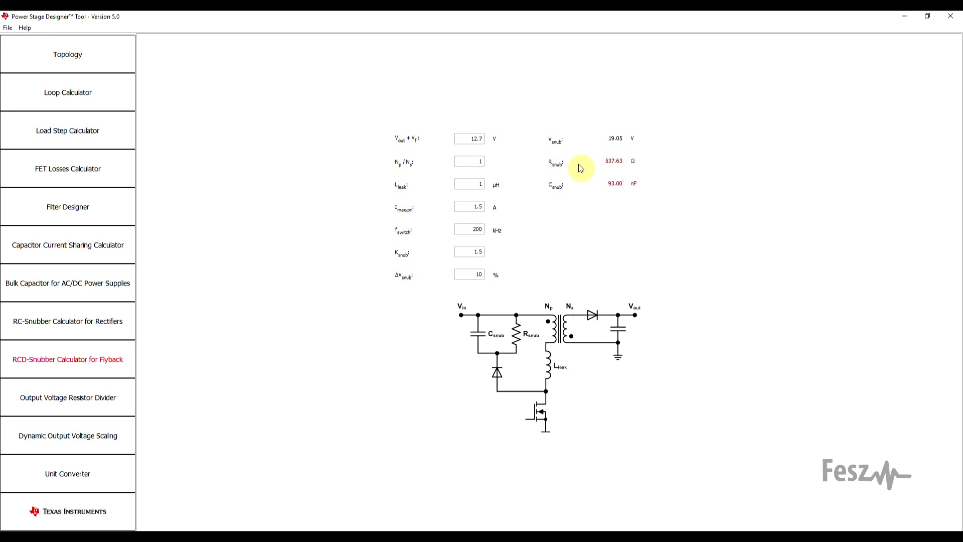
left_click(87, 325)
left_click(87, 363)
left_click(101, 397)
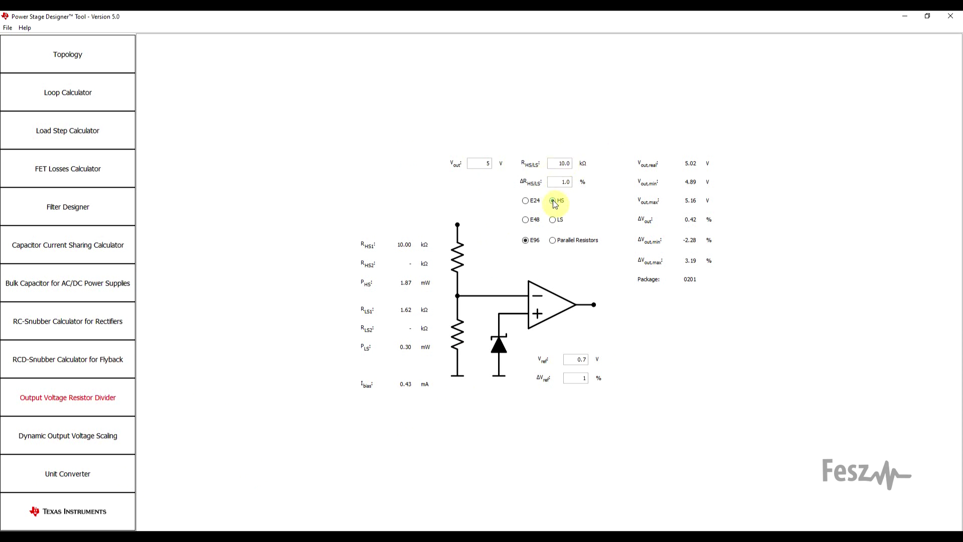
Step: Fix the low-side resistor at 10.00 kΩ with E24 values, giving 61.90 kΩ high-side for 5.03 V
left_click(555, 220)
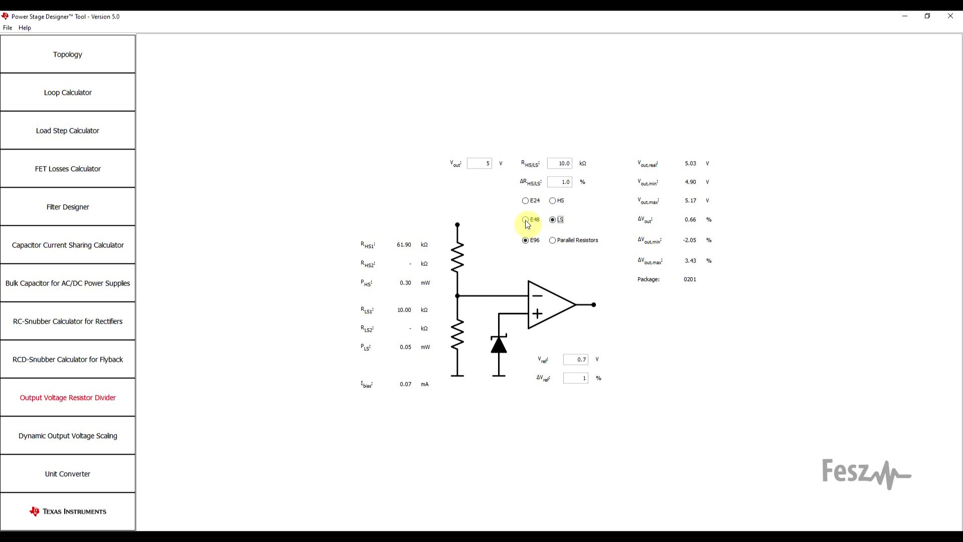
left_click(527, 201)
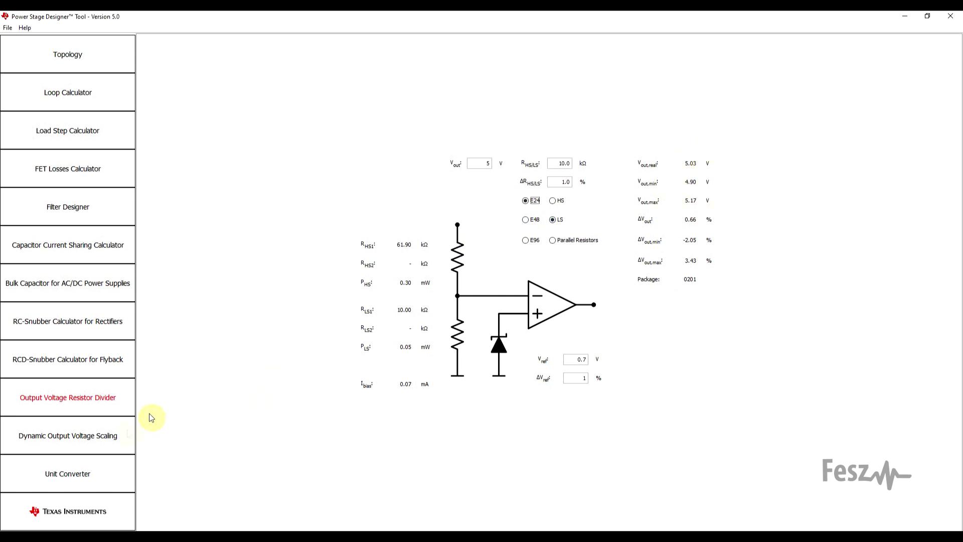
Step: View the Dynamic Output Voltage Scaling page, then the Unit Converter page
left_click(55, 443)
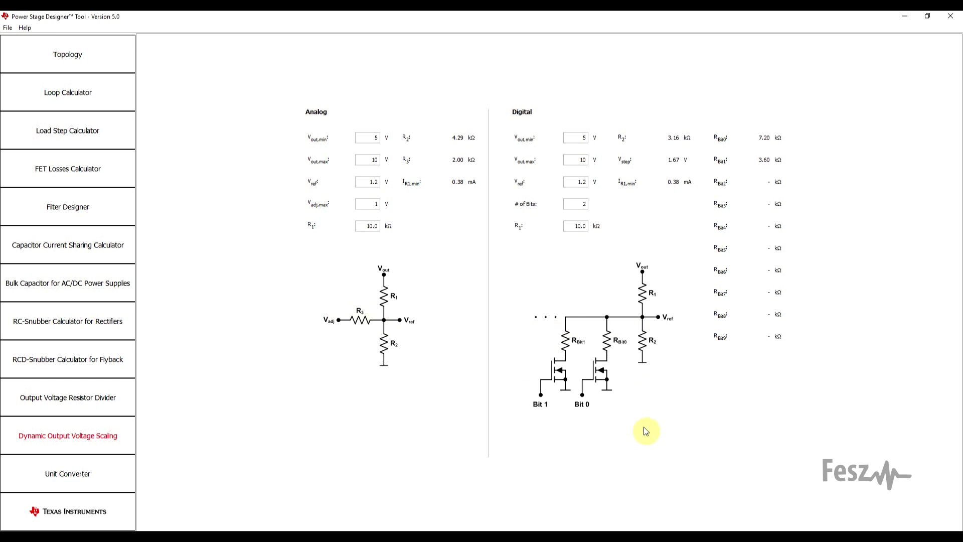
left_click(92, 484)
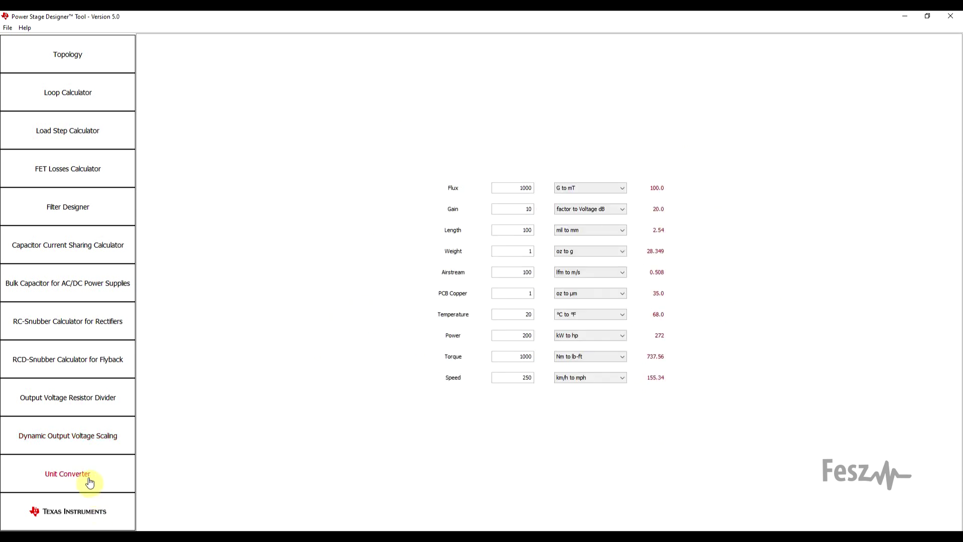